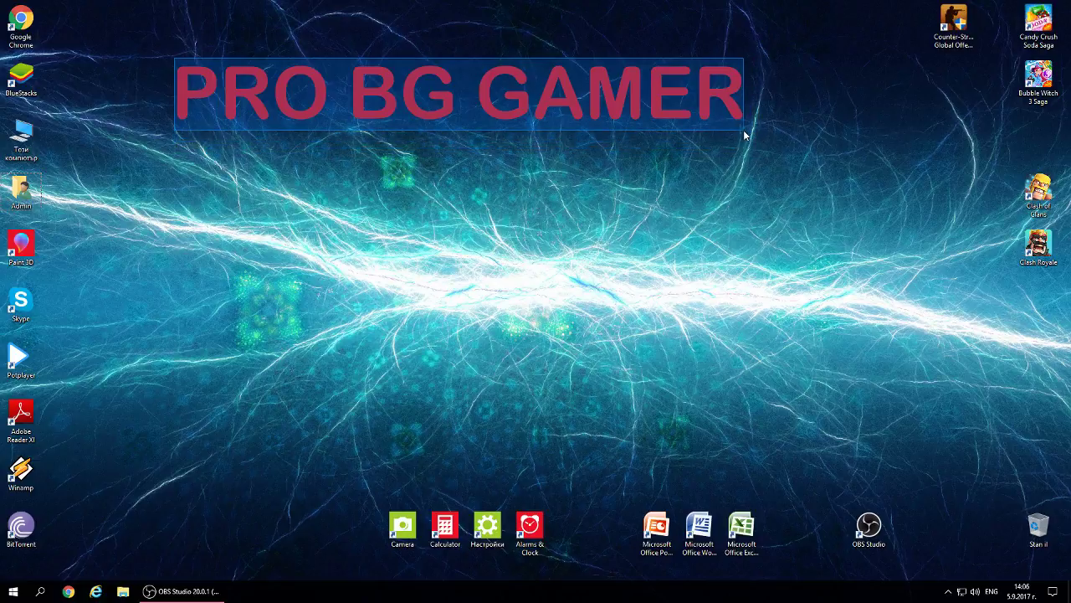
left_click_drag(167, 61, 761, 151)
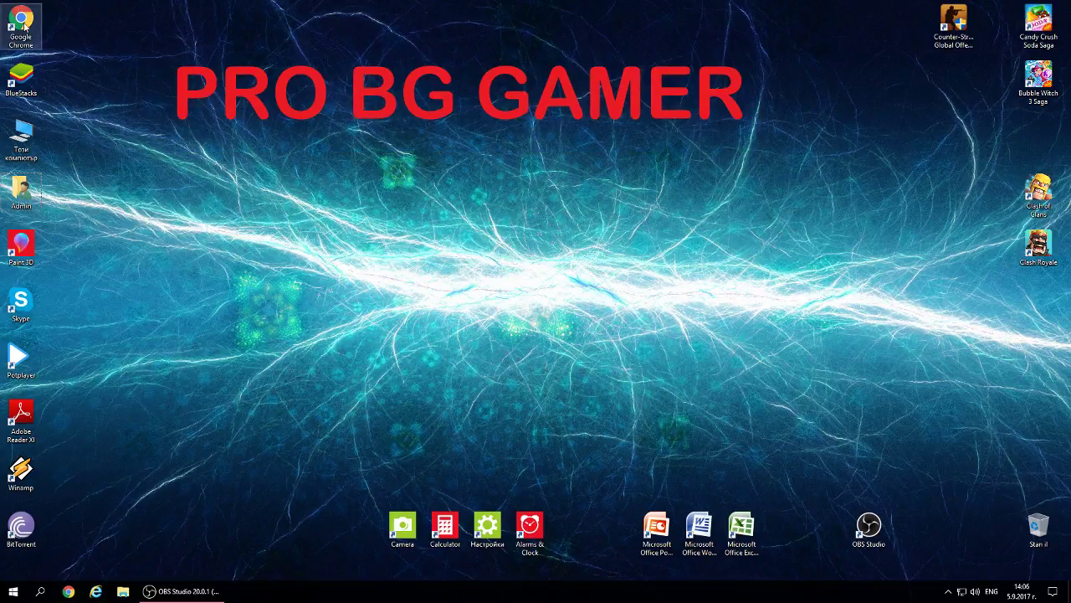
Open the download (1) keyboard picture from the Записани картини folder inside Admin's Картини folder.
double_click(21, 189)
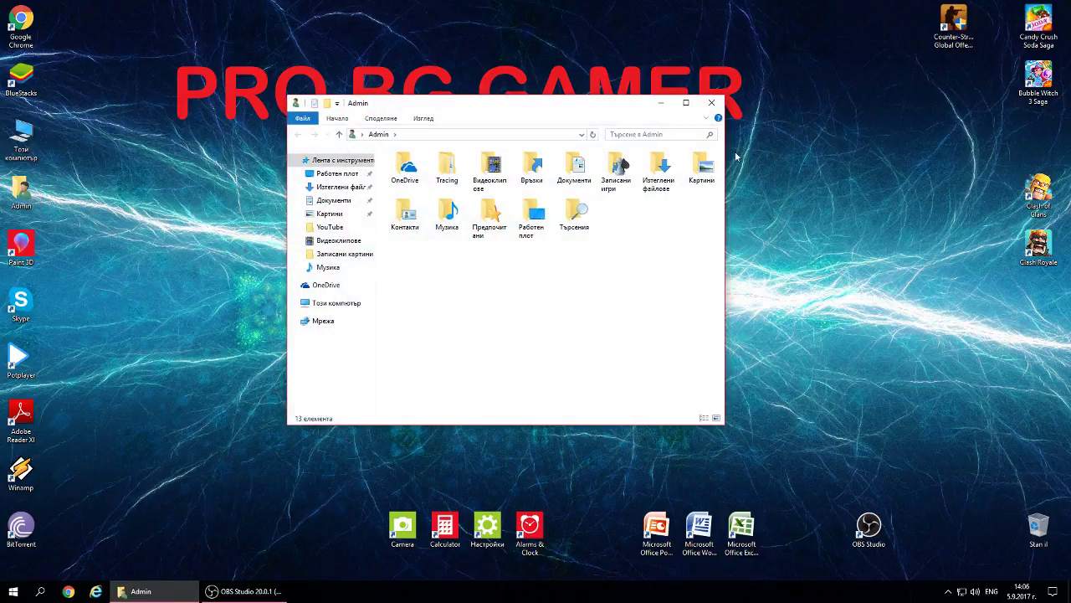
double_click(703, 170)
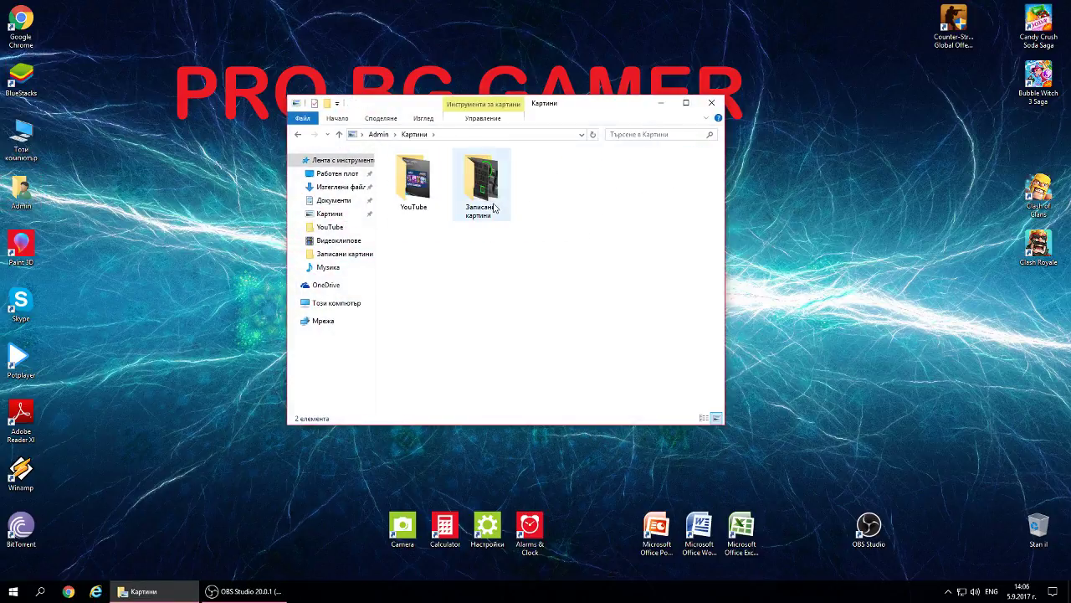
double_click(494, 208)
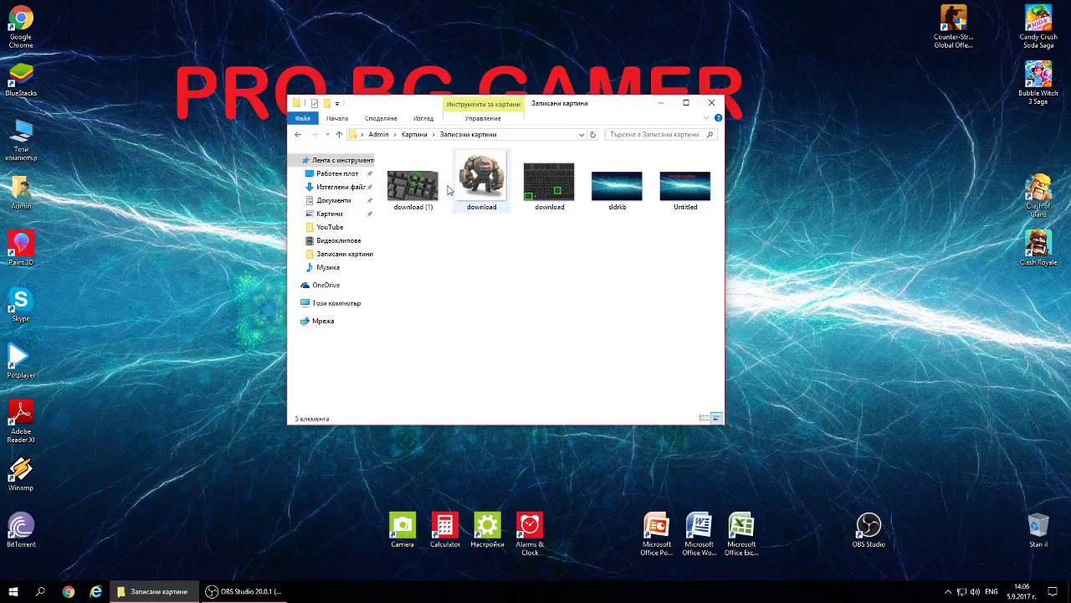
left_click(425, 192)
double_click(425, 192)
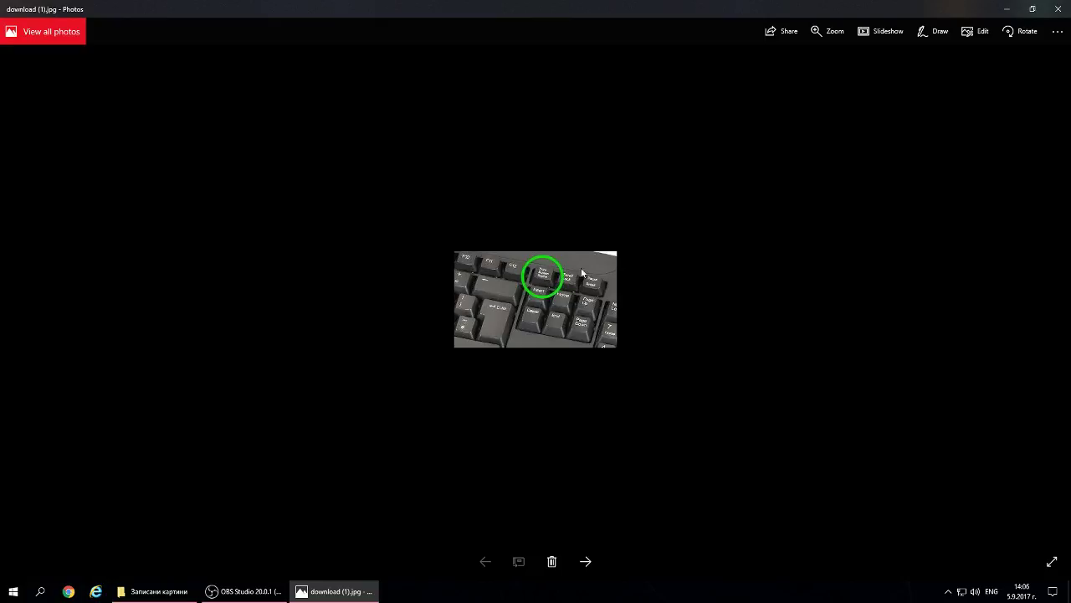
Enlarge the keyboard picture to examine the circled Print Screen key, and close the picture.
left_click(828, 32)
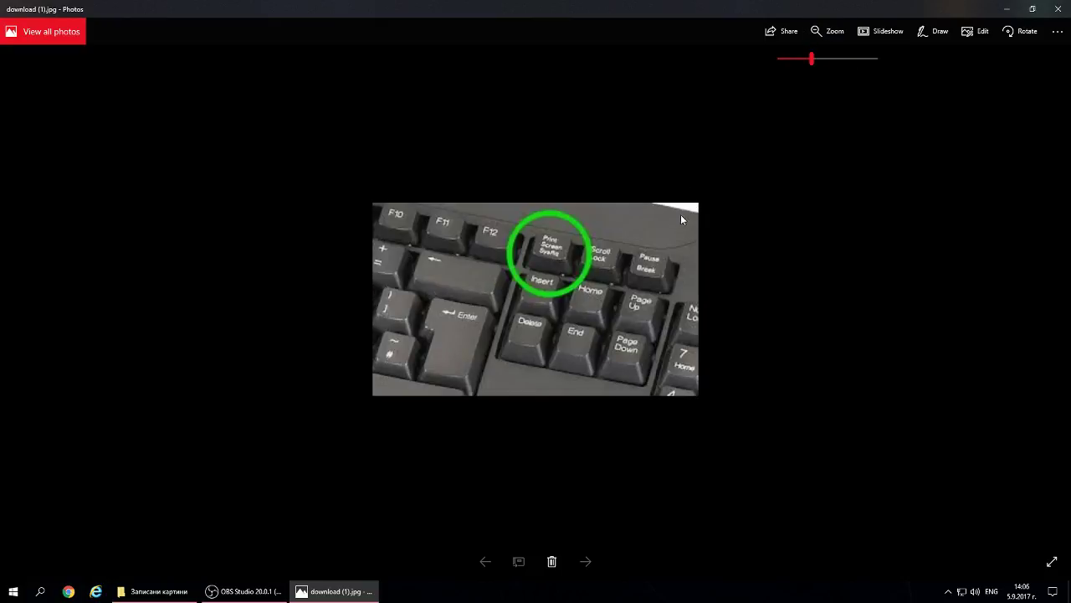
left_click_drag(812, 59, 864, 67)
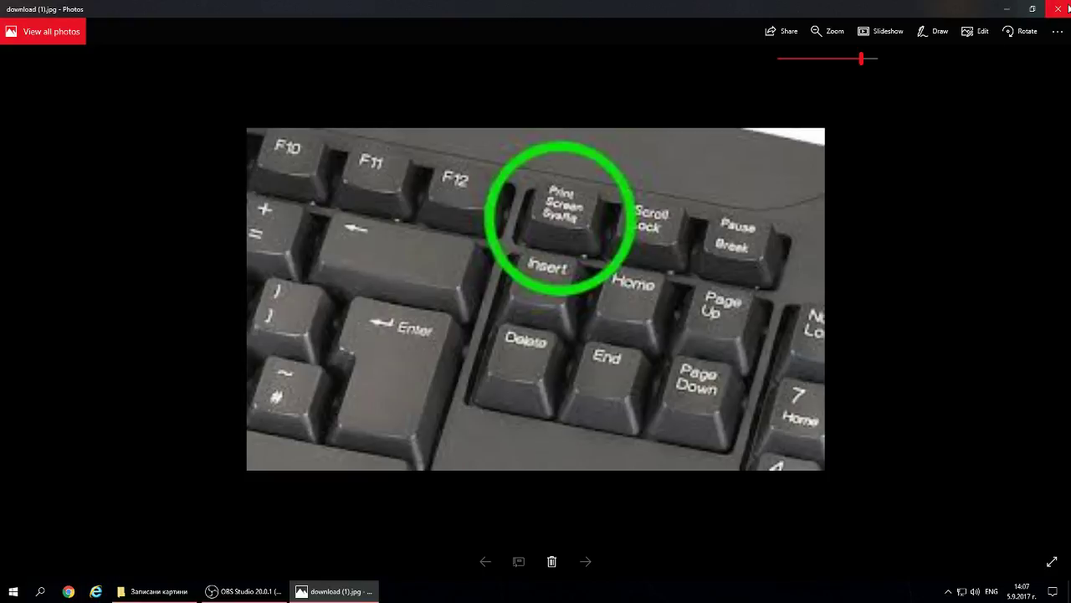
left_click(1060, 7)
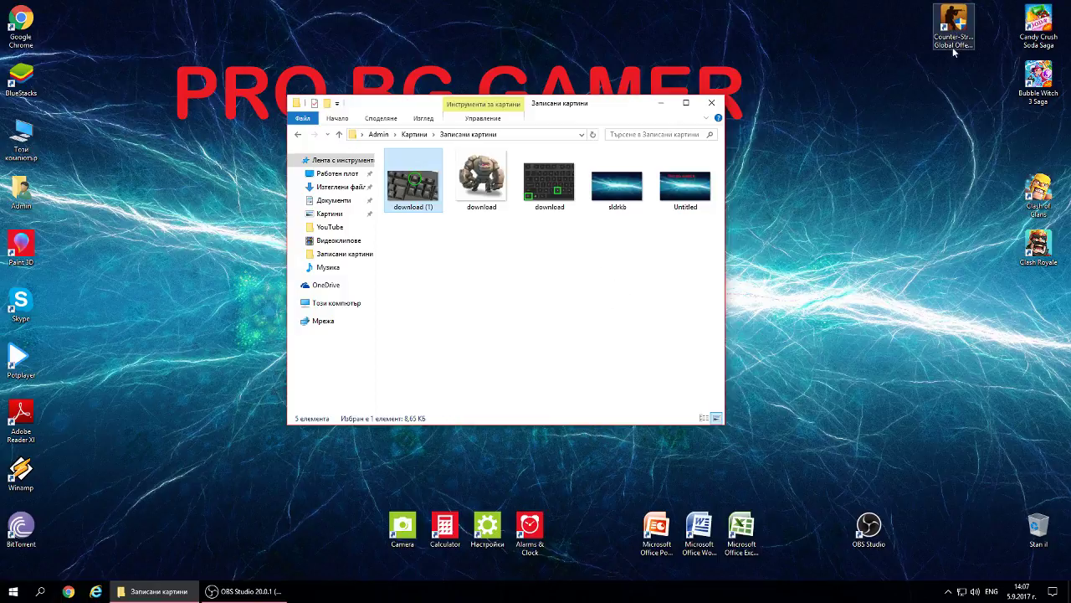
Capture the full screen with the Candy Crush Soda Saga shortcut's context menu open, dismiss the menu and minimize the folder window.
left_click(1035, 38)
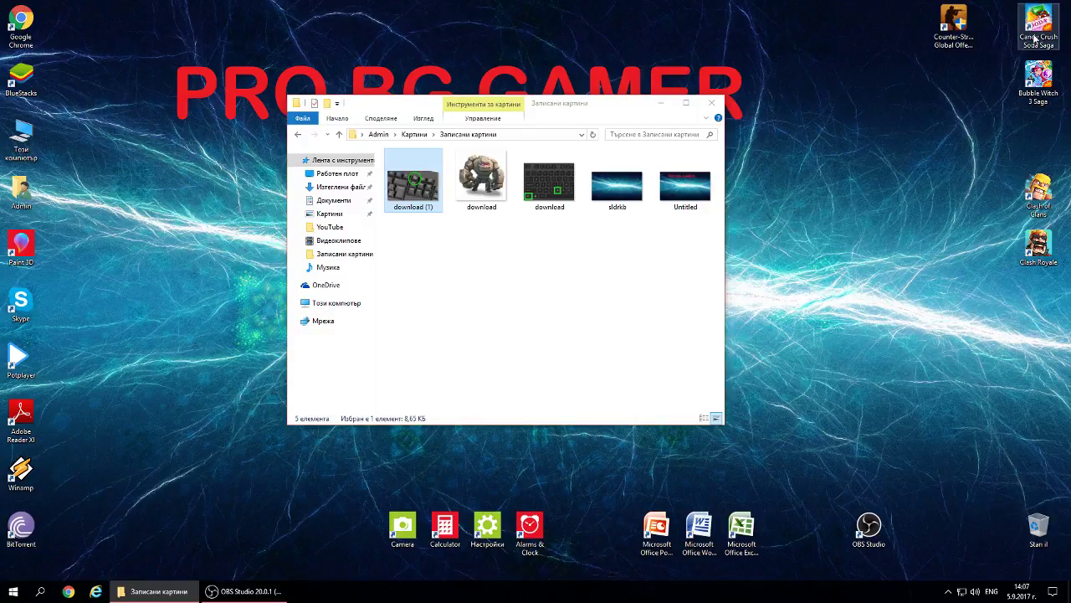
right_click(1035, 38)
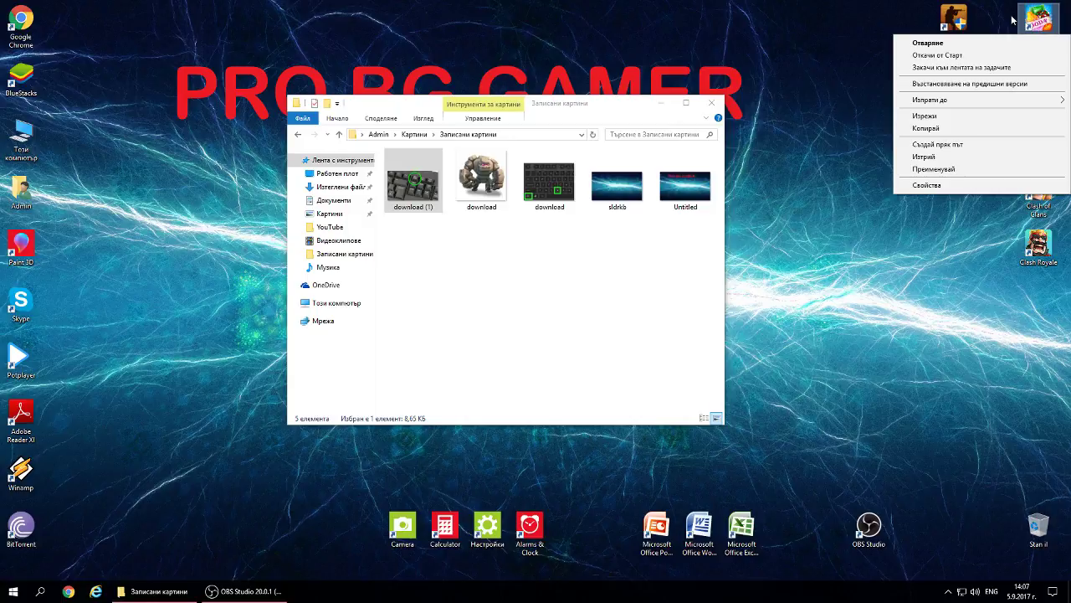
left_click(862, 23)
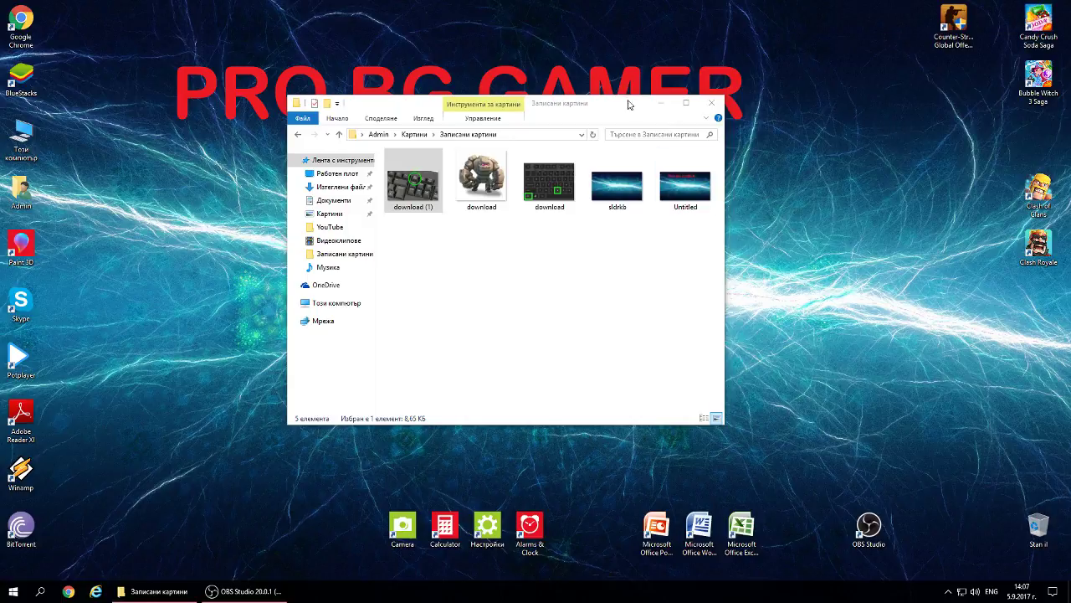
left_click(661, 103)
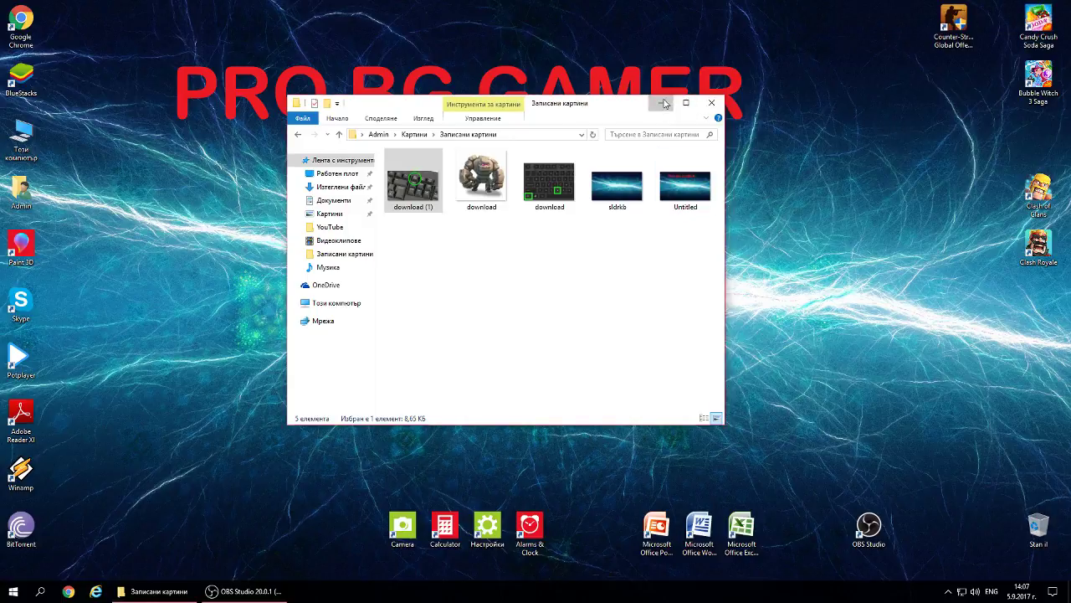
double_click(24, 251)
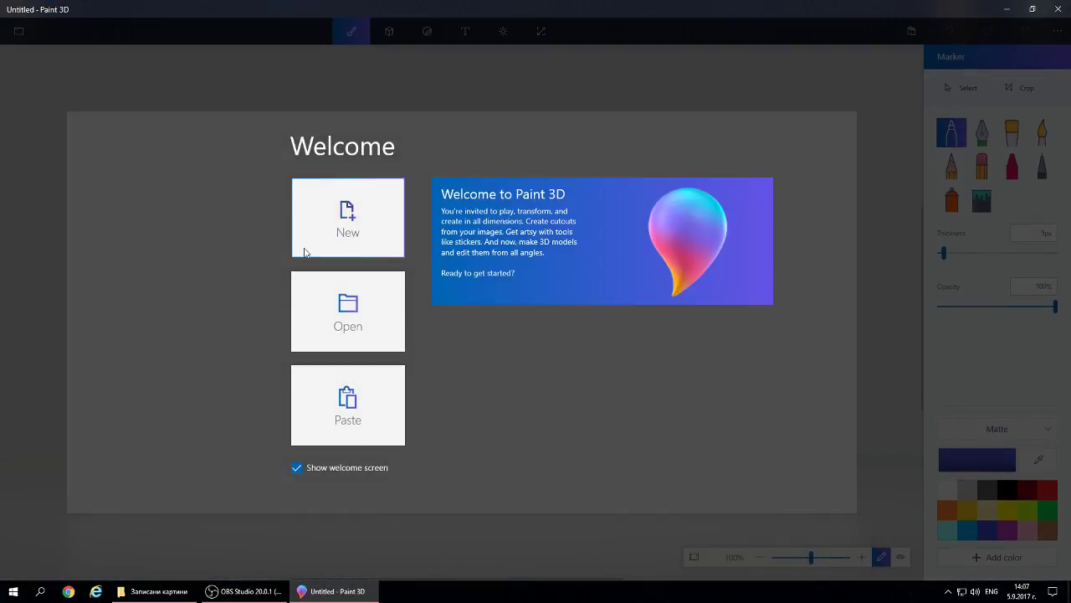
left_click(351, 239)
left_click(1058, 9)
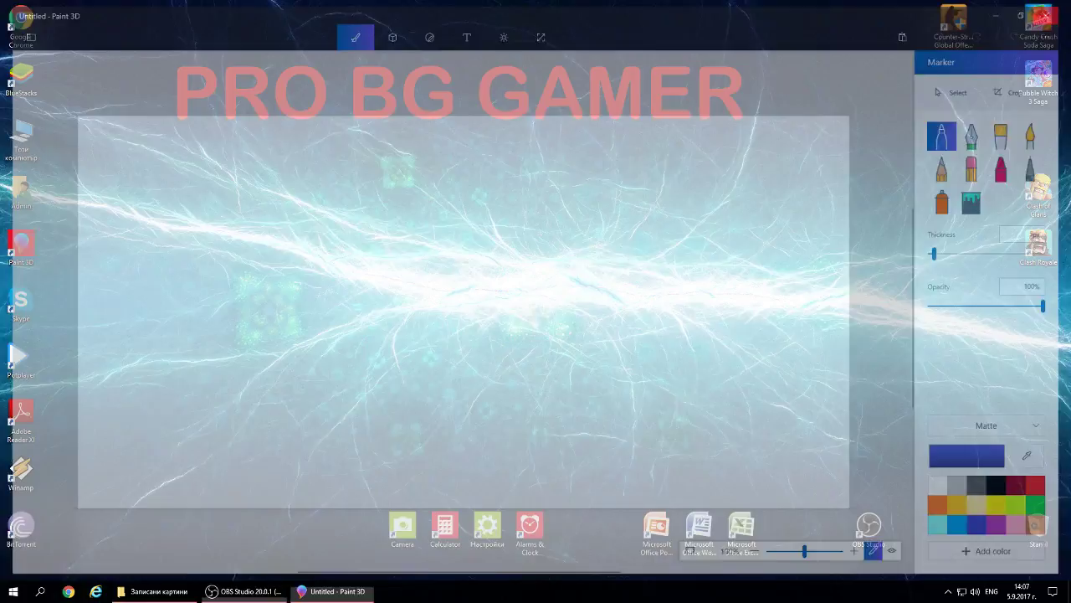
Search Windows for PAINT and launch the classic Paint program.
left_click(41, 591)
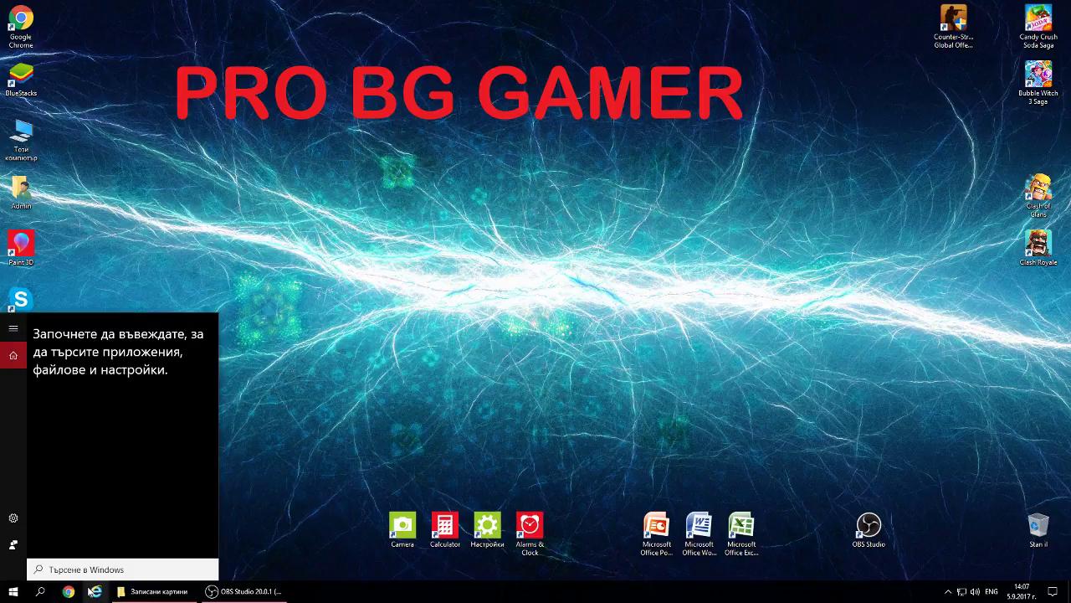
type("PAIN")
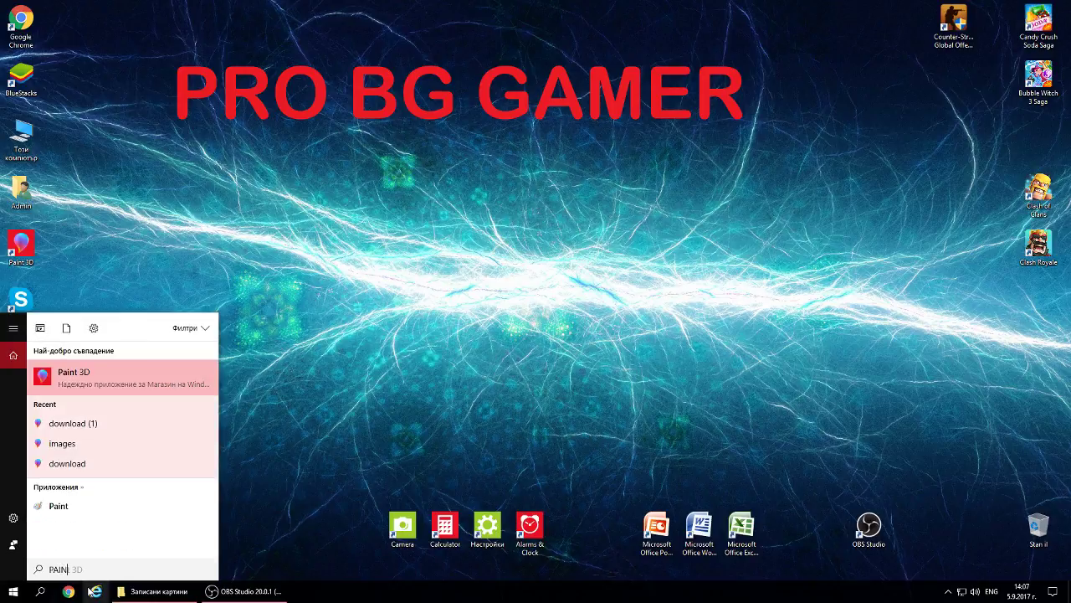
type("T")
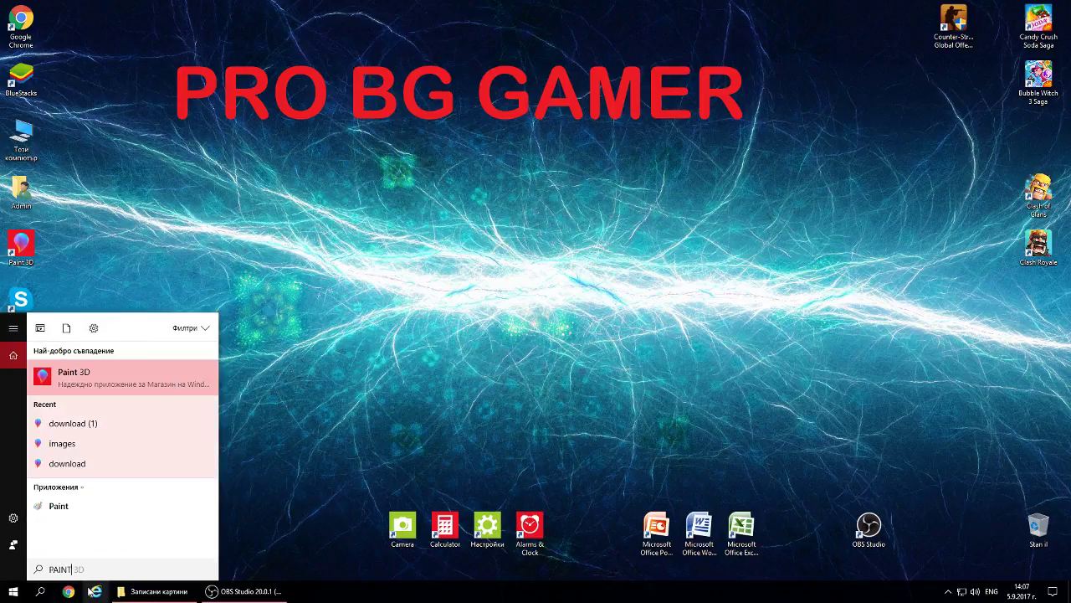
left_click(100, 510)
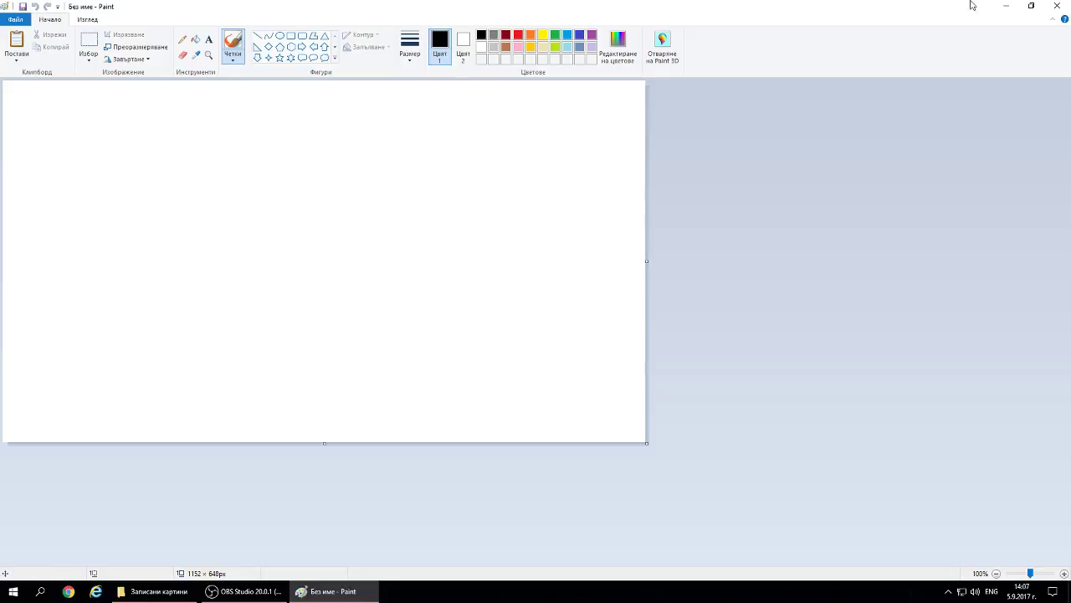
Minimize Paint and open the download picture of the keyboard with two marked keys from Admin's Записани картини folder.
left_click(1005, 6)
double_click(18, 190)
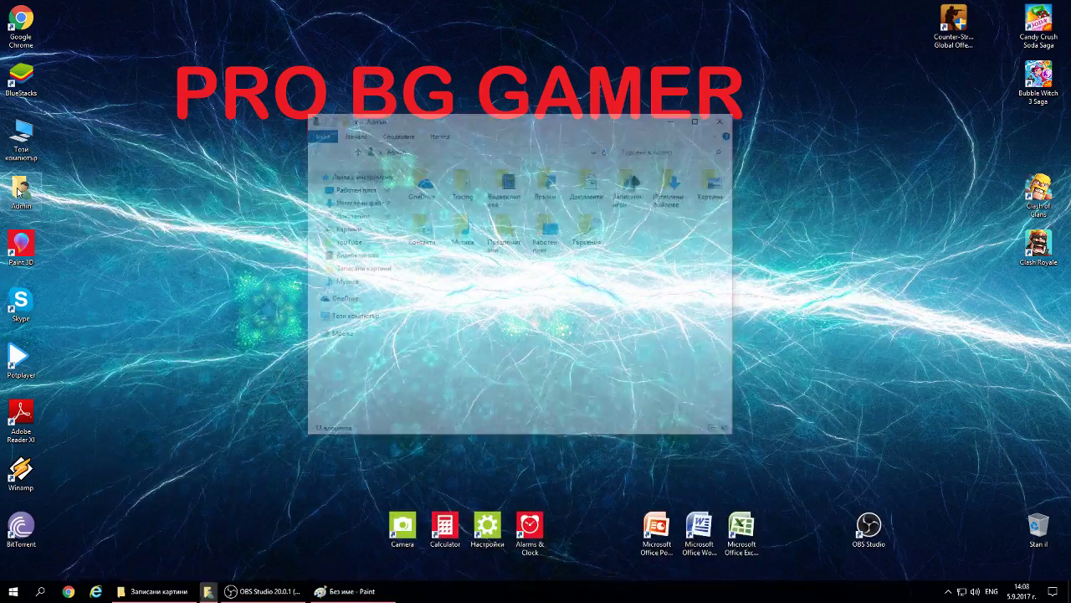
left_click(716, 196)
double_click(716, 195)
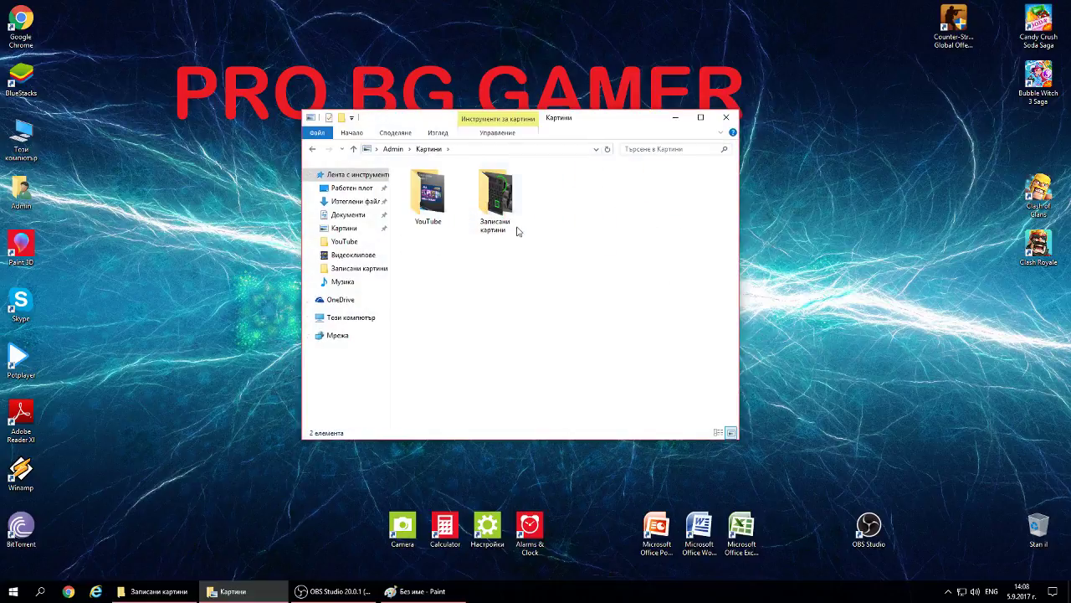
double_click(502, 201)
left_click(428, 215)
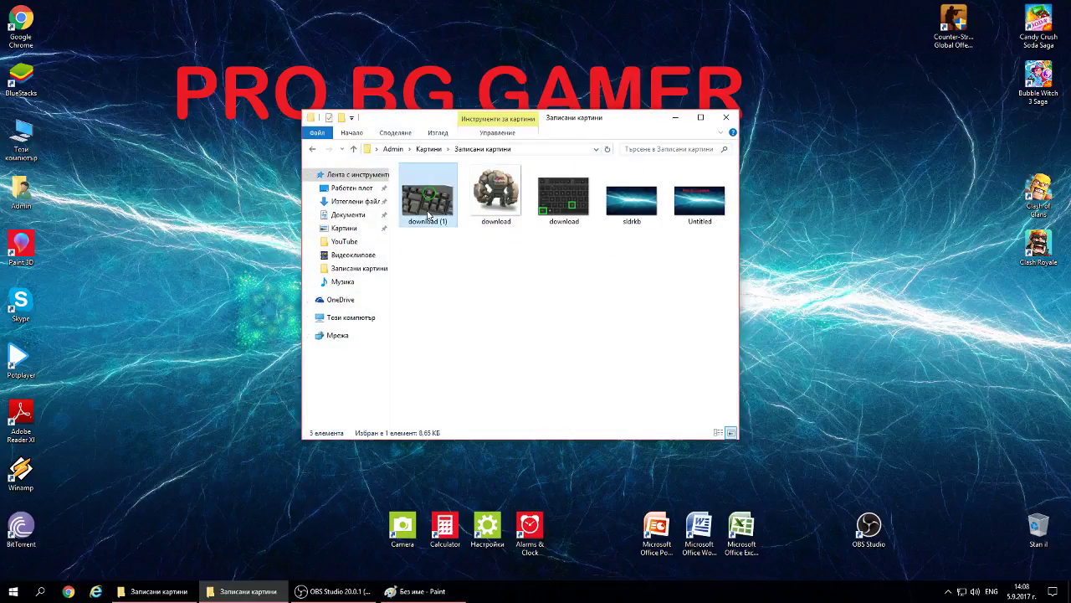
double_click(559, 205)
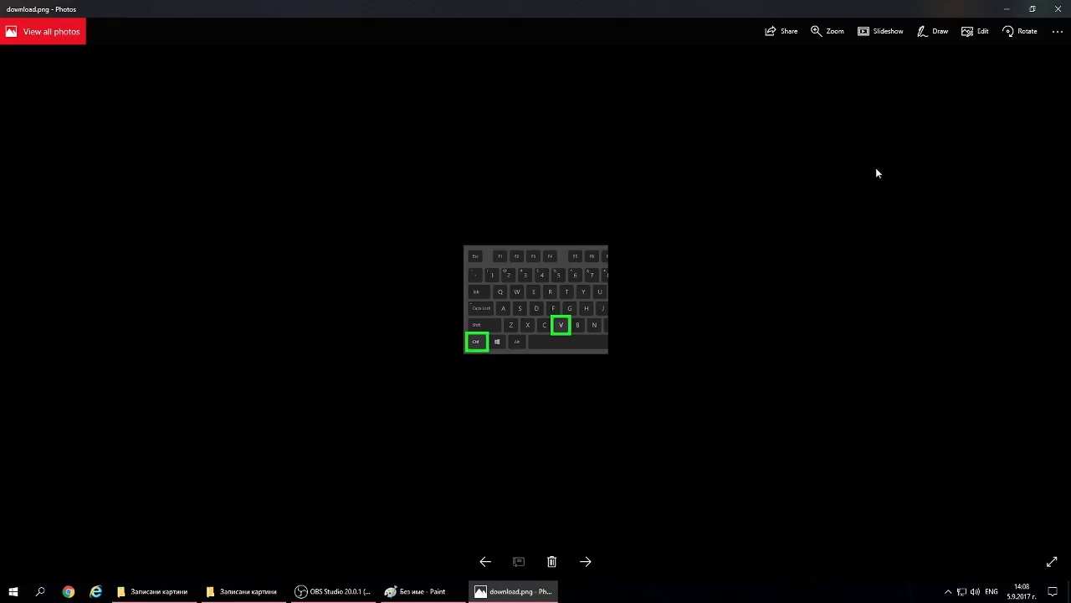
Enlarge the keyboard picture to examine the marked Ctrl and V keys, and close the picture.
left_click(837, 31)
left_click_drag(813, 59, 868, 57)
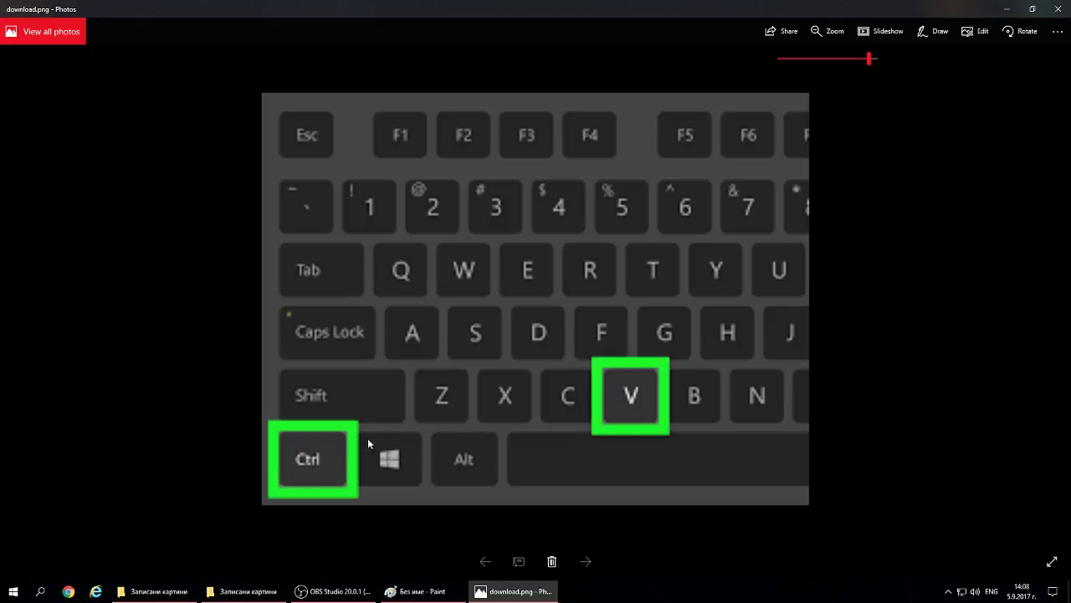
mouse_move(419, 591)
left_click(1056, 8)
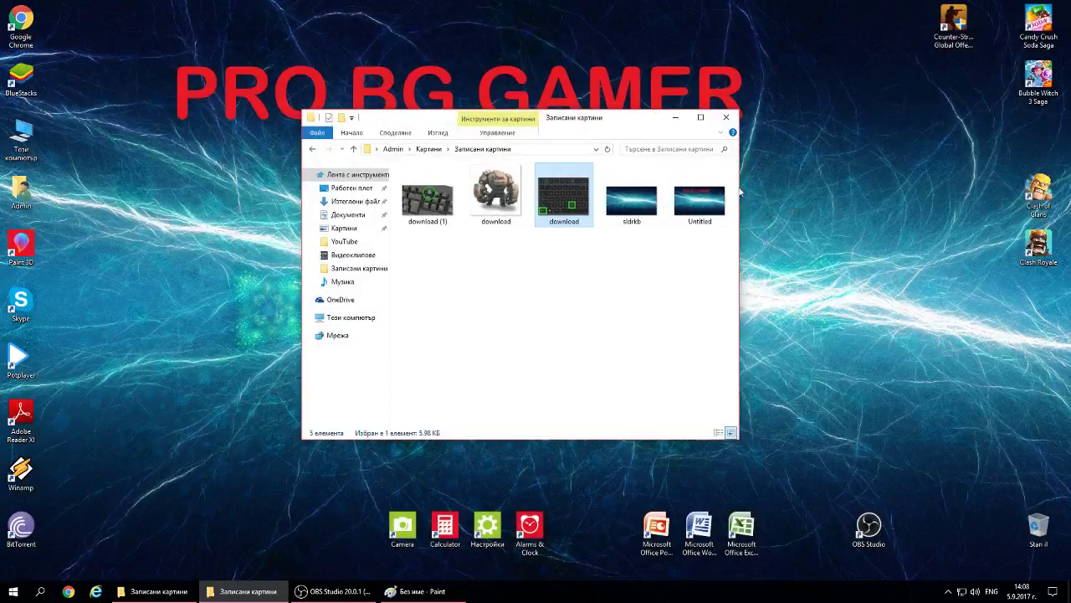
Switch back to Paint and paste the captured screenshot onto the blank canvas.
left_click(418, 591)
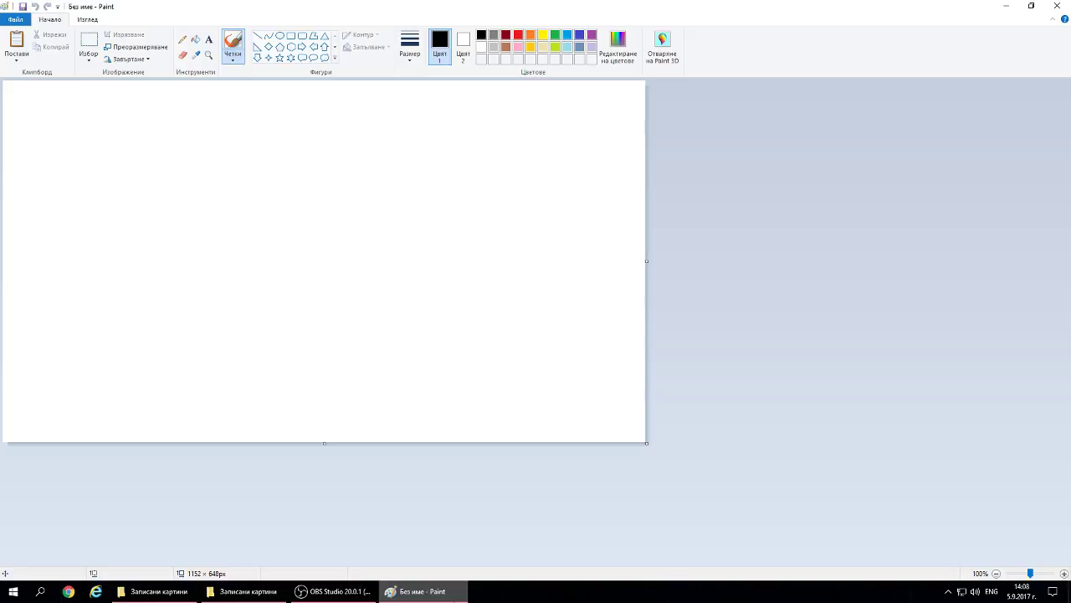
key("ctrl+v")
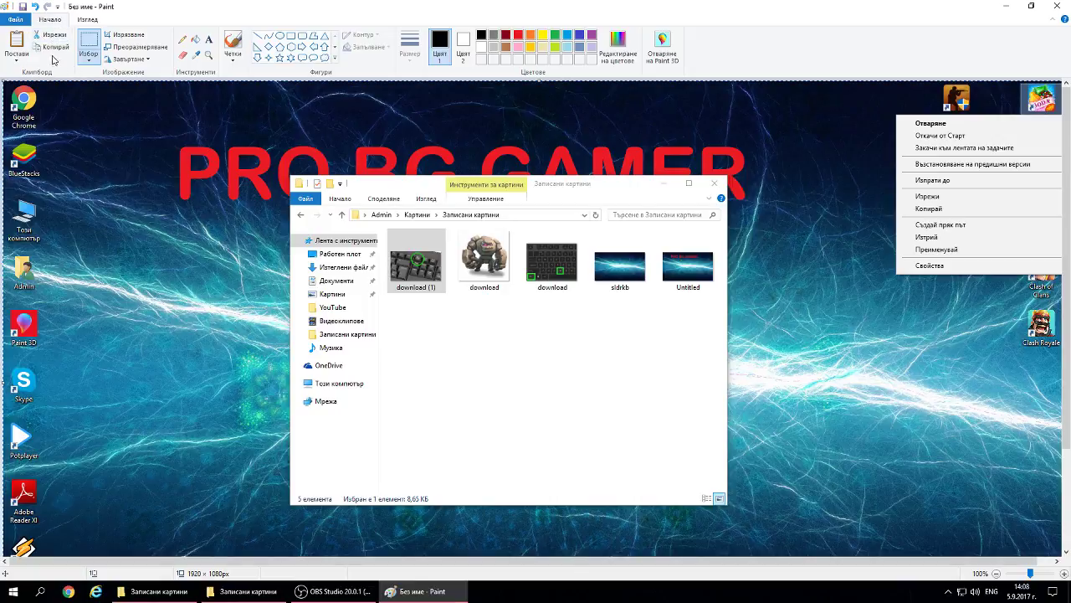
Start saving the screenshot as a PNG named GRTDHTYJ, browse to the Записани картини folder, and cancel the save.
left_click(23, 8)
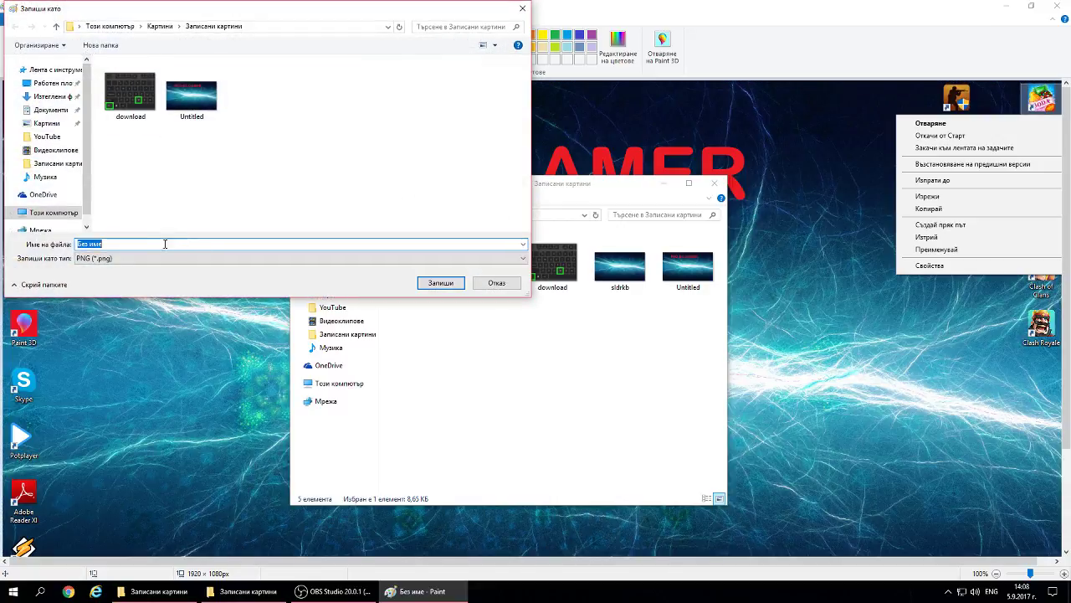
type("GRTDHTYJ")
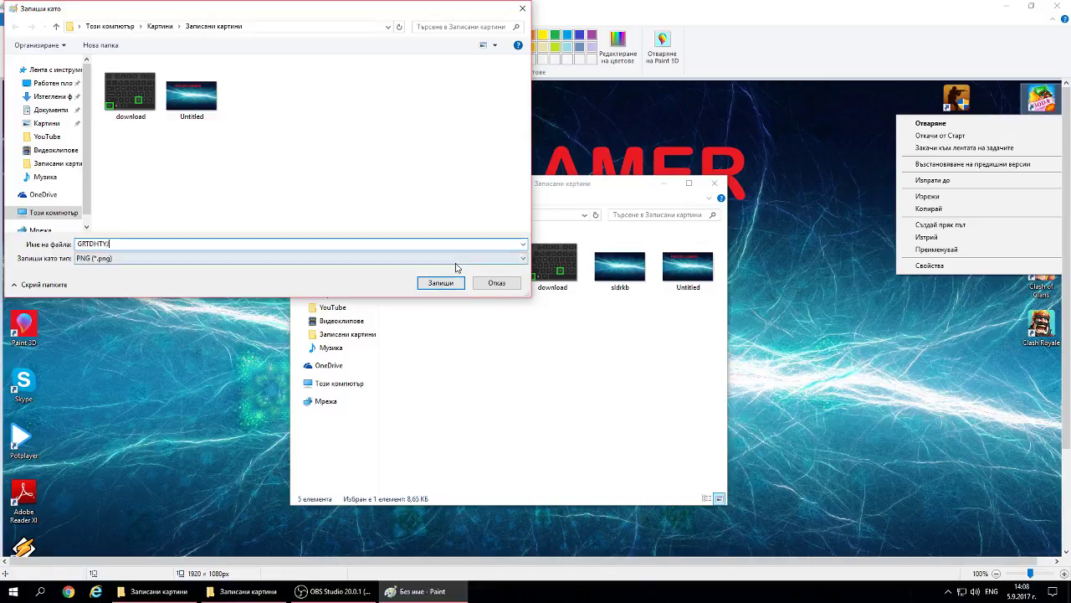
left_click(52, 123)
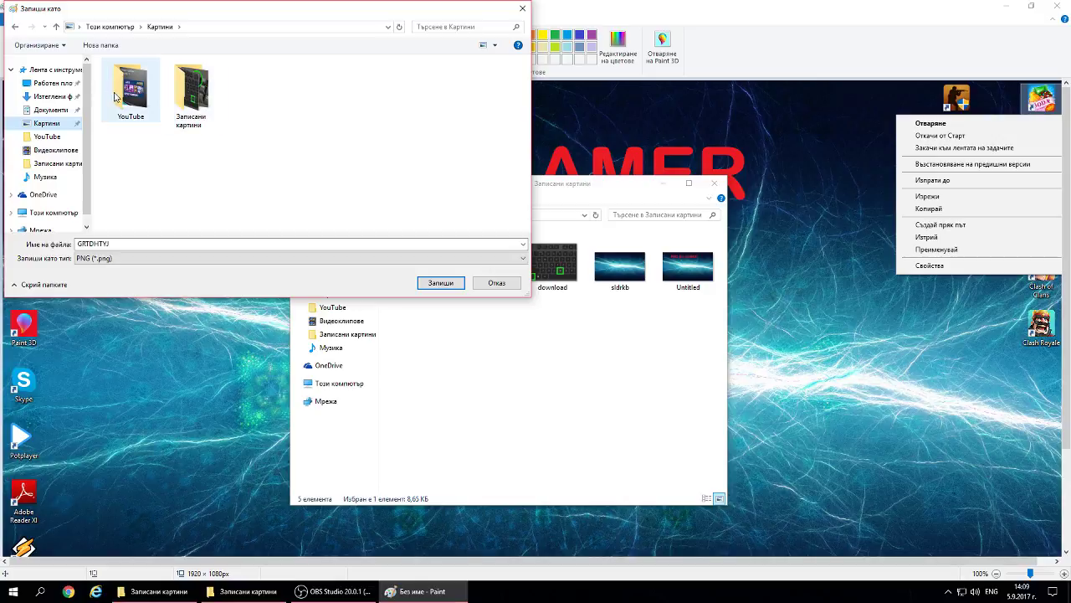
left_click(69, 150)
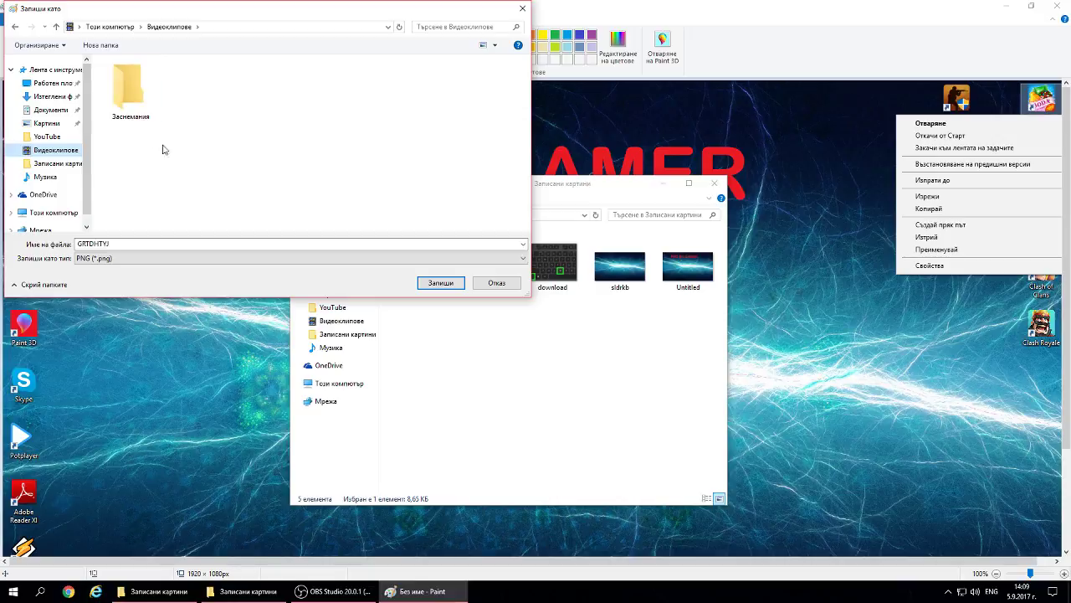
left_click(50, 124)
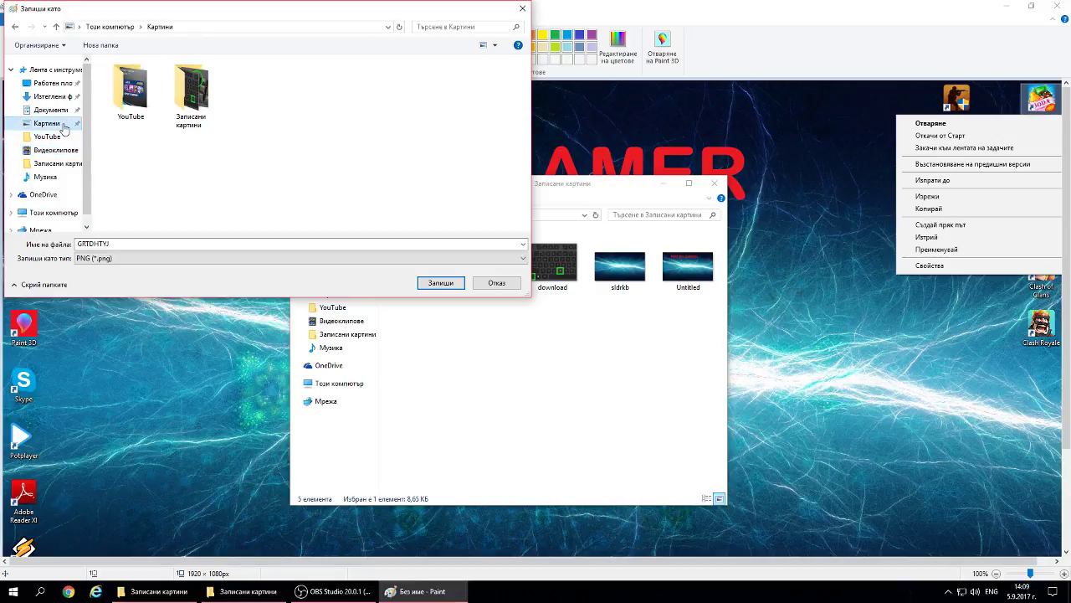
left_click(202, 111)
double_click(202, 111)
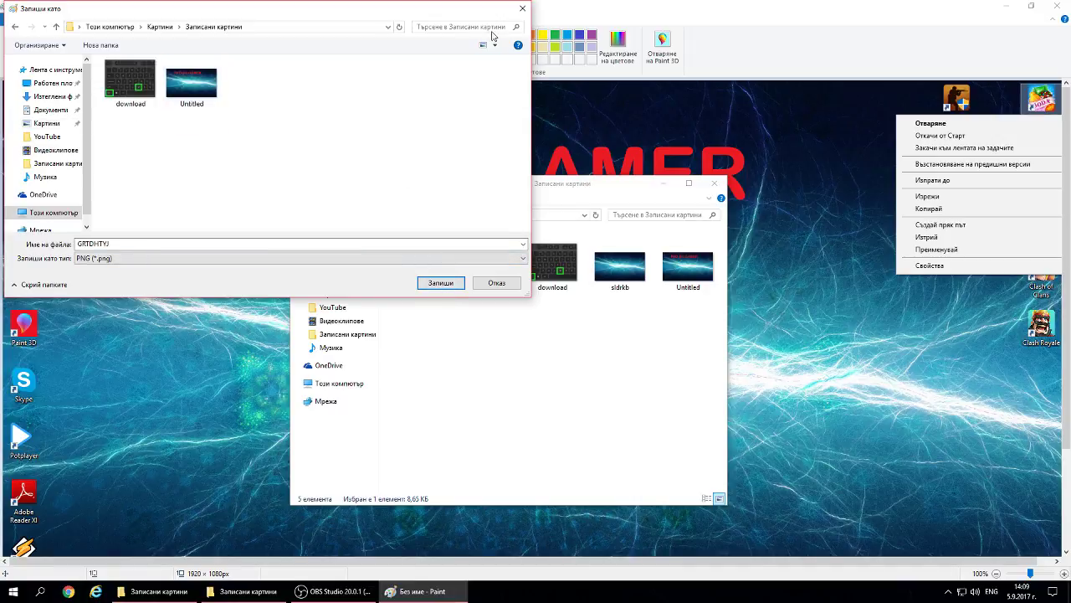
left_click(523, 8)
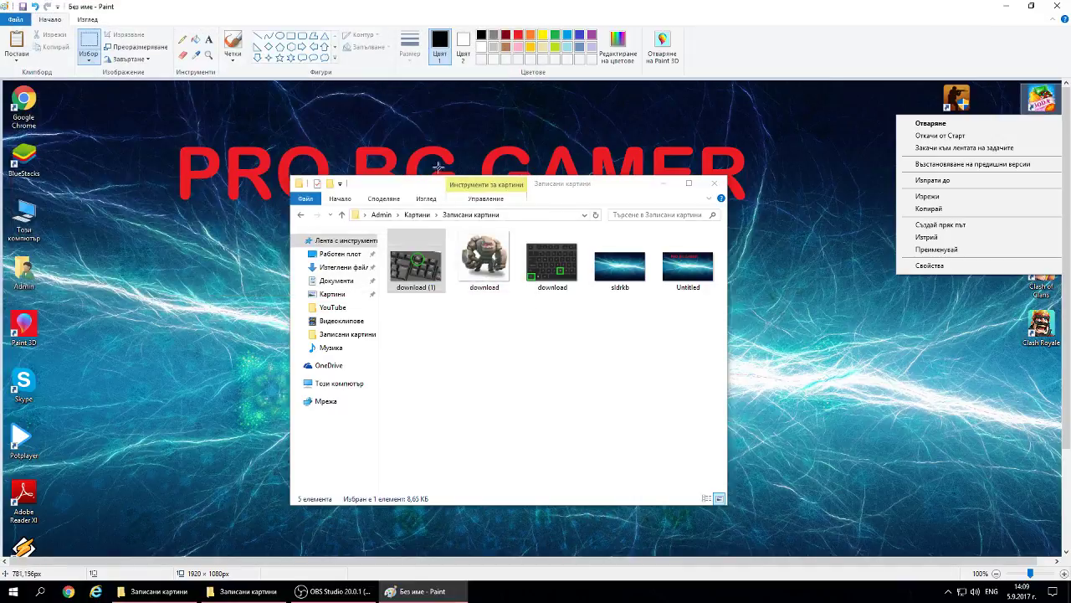
Close Paint without saving the changes to the untitled image.
left_click(1057, 6)
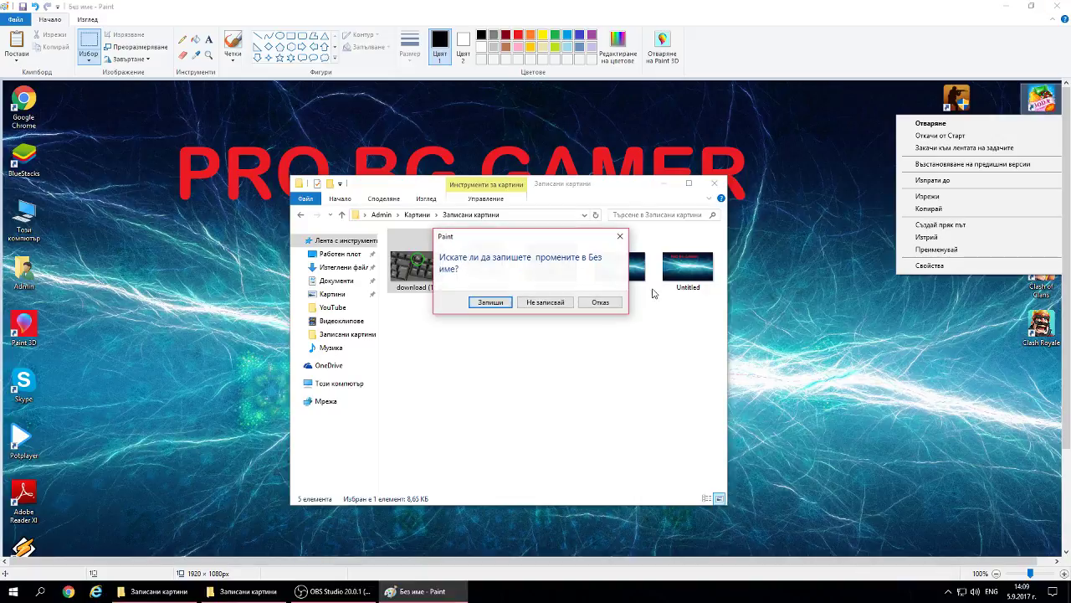
left_click(540, 303)
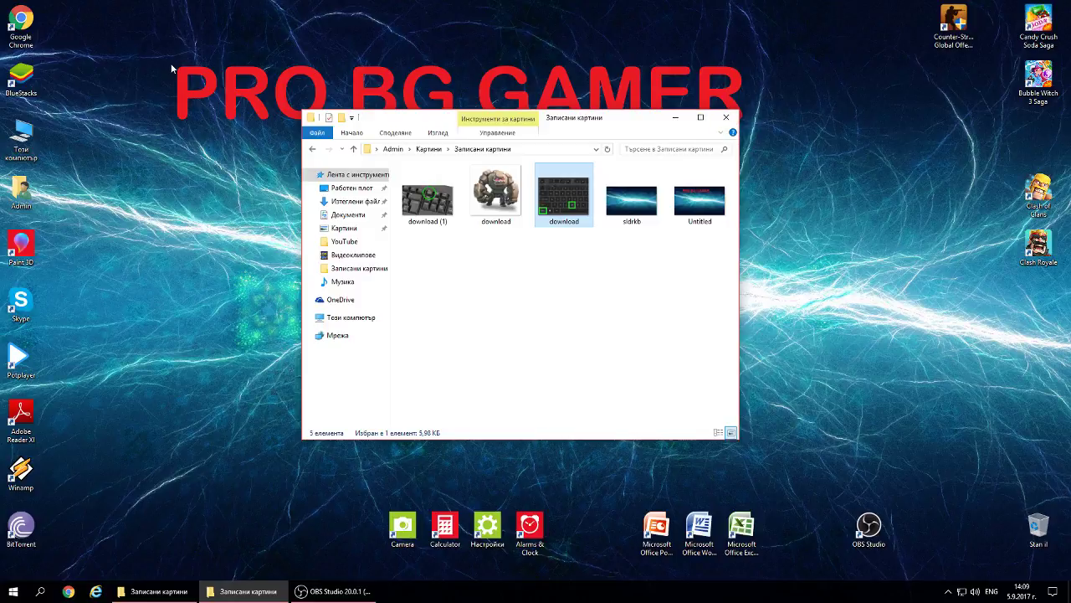
left_click_drag(171, 65, 765, 156)
left_click_drag(760, 144, 745, 134)
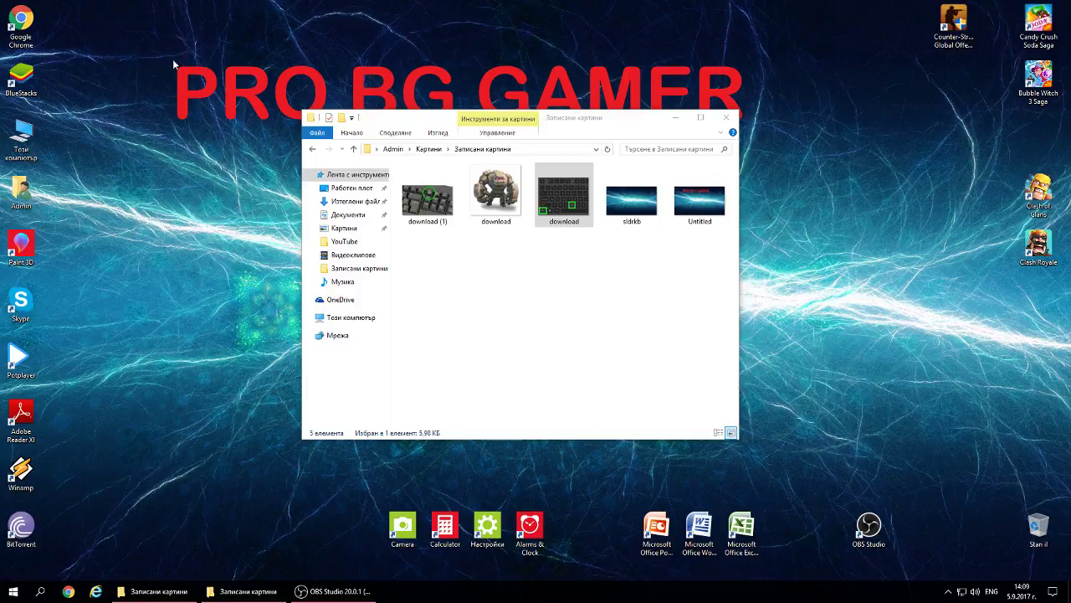
left_click_drag(172, 58, 747, 126)
left_click_drag(795, 5, 744, 62)
left_click_drag(332, 2, 744, 62)
Close the open Записани картини folder window.
left_click(726, 118)
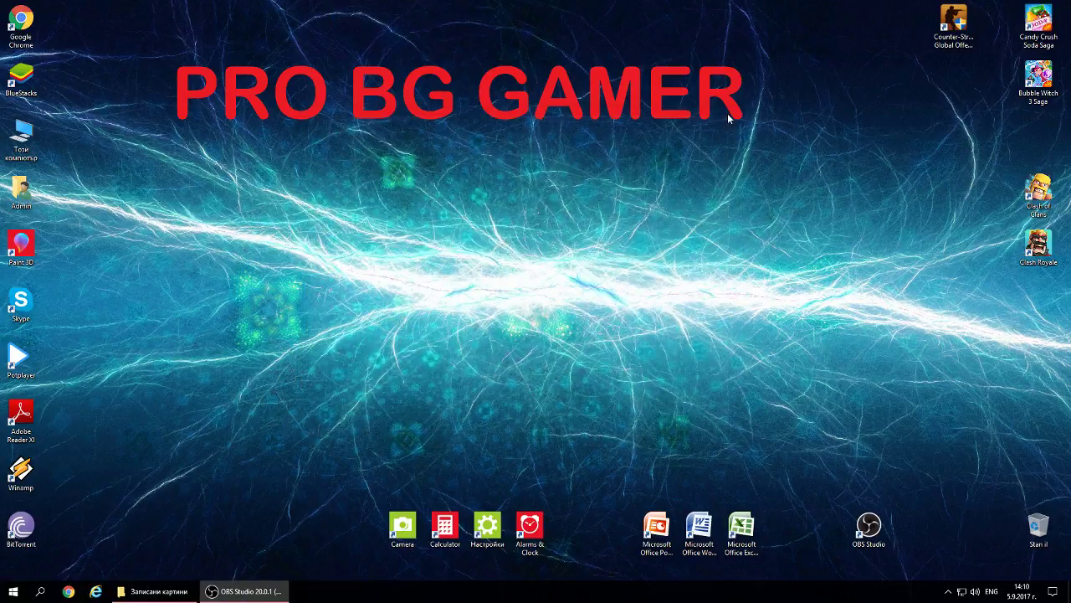